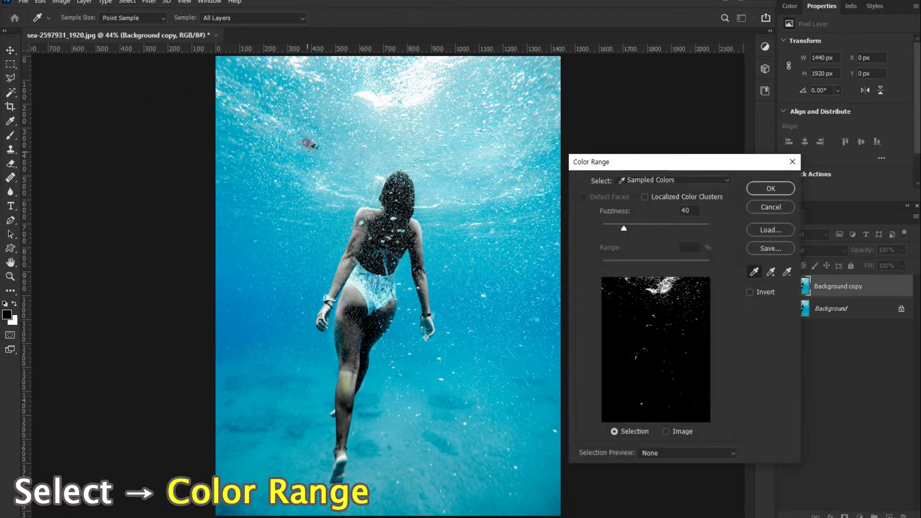
Step: Select the white highlights and bubbles around the bright light at the water surface by sampling their colour with Color Range
left_click(295, 268)
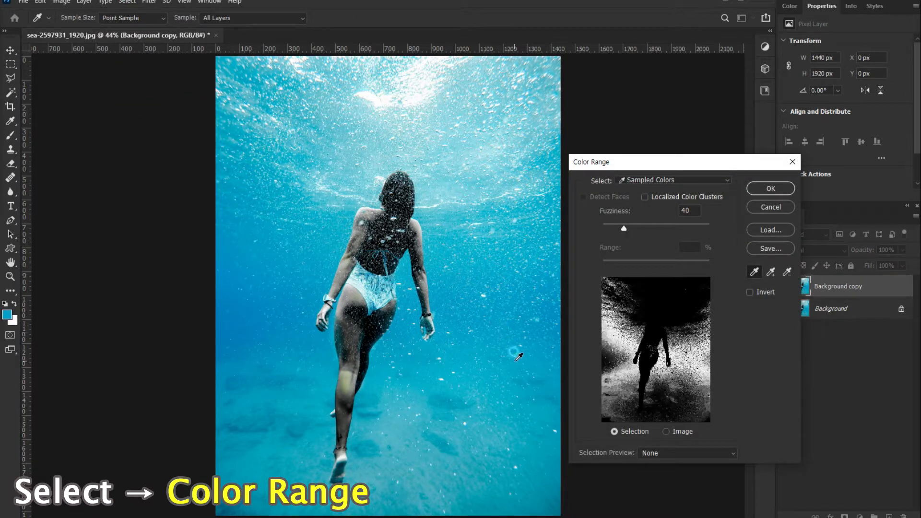
left_click(407, 94)
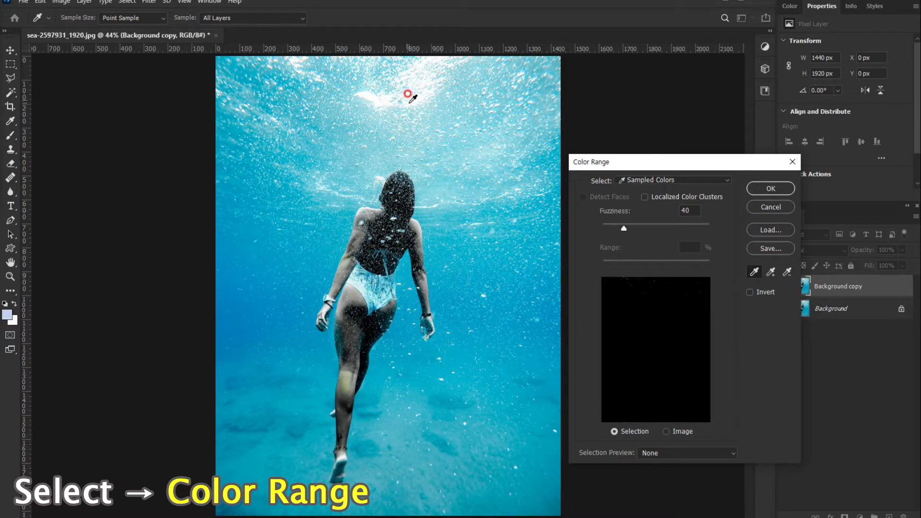
left_click(401, 58)
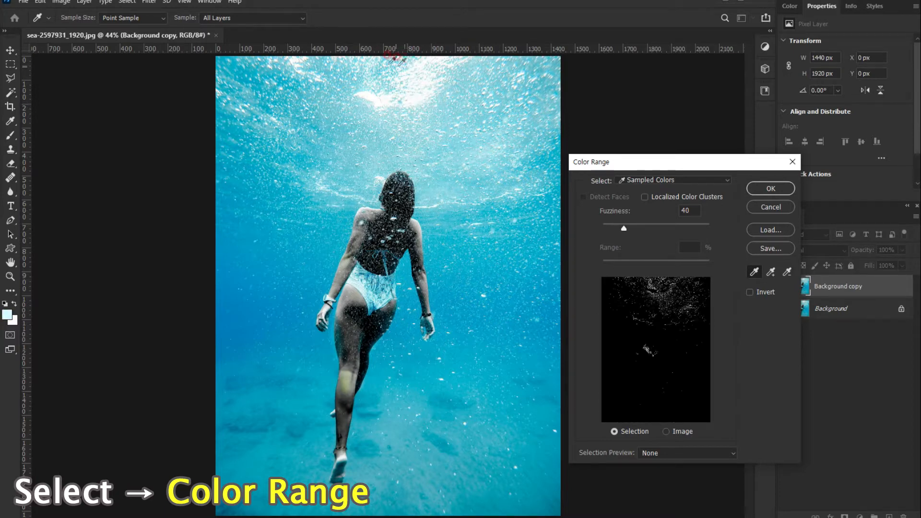
left_click(295, 57)
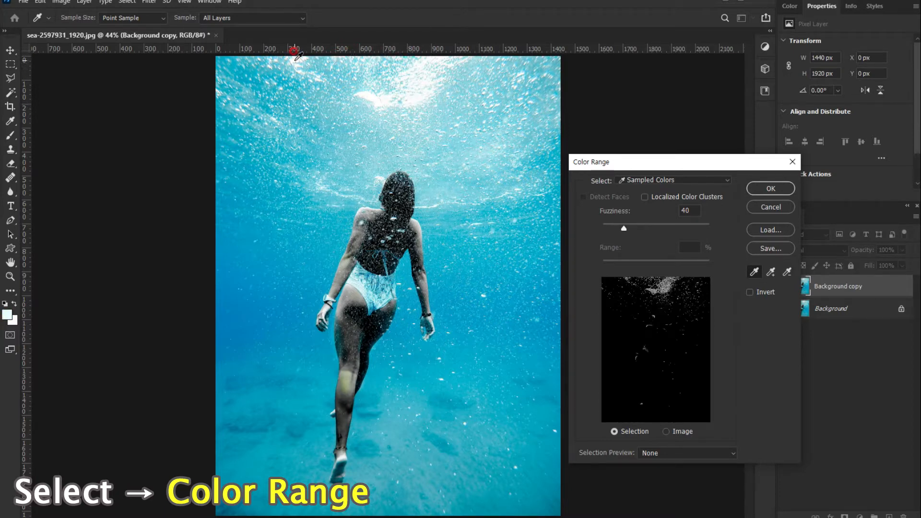
left_click(370, 89)
left_click(402, 116)
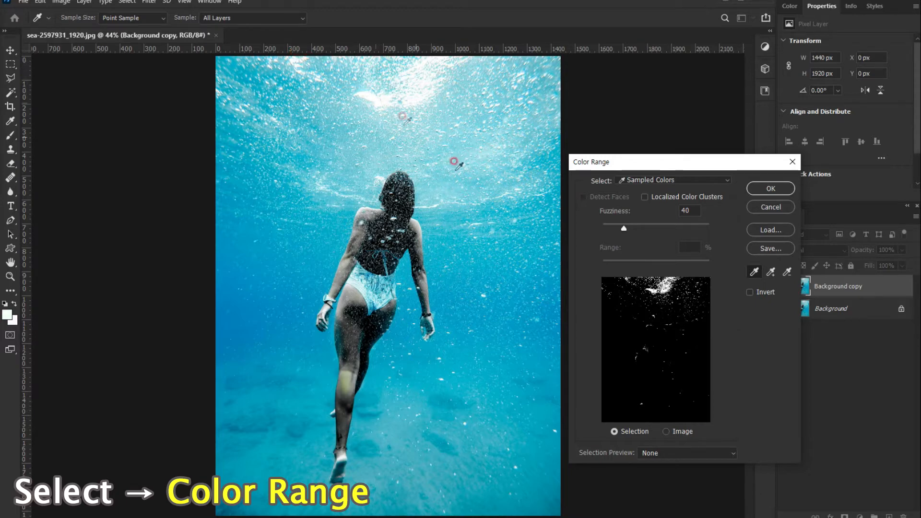
left_click(763, 189)
key("v")
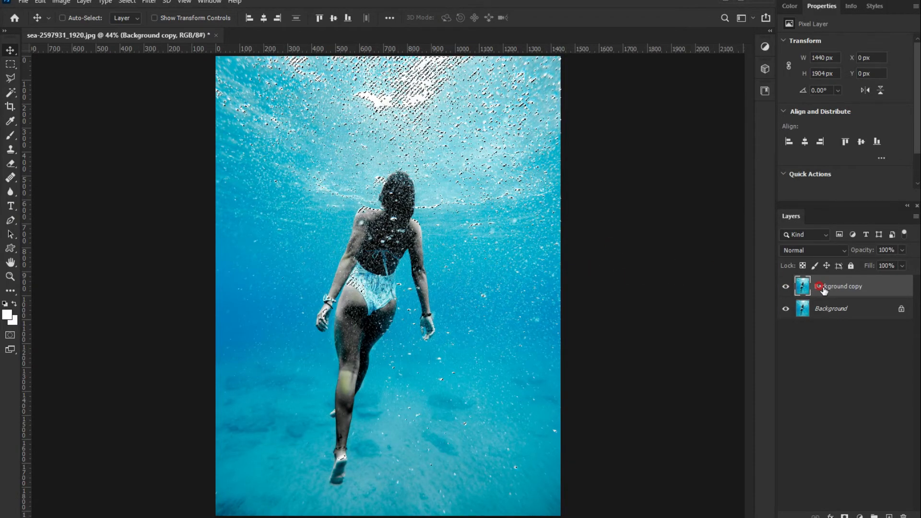
Step: Add a new layer above Background copy and fill the selection with the white foreground colour
left_click(889, 517)
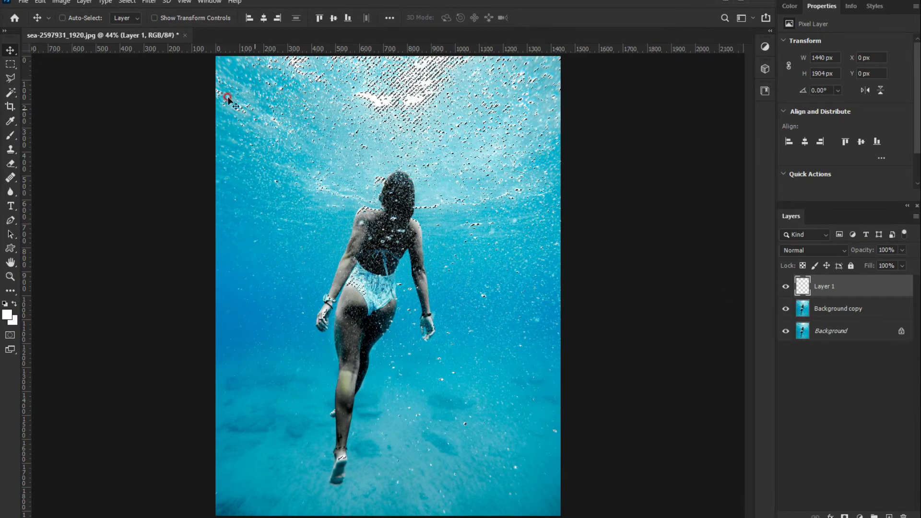
left_click(40, 2)
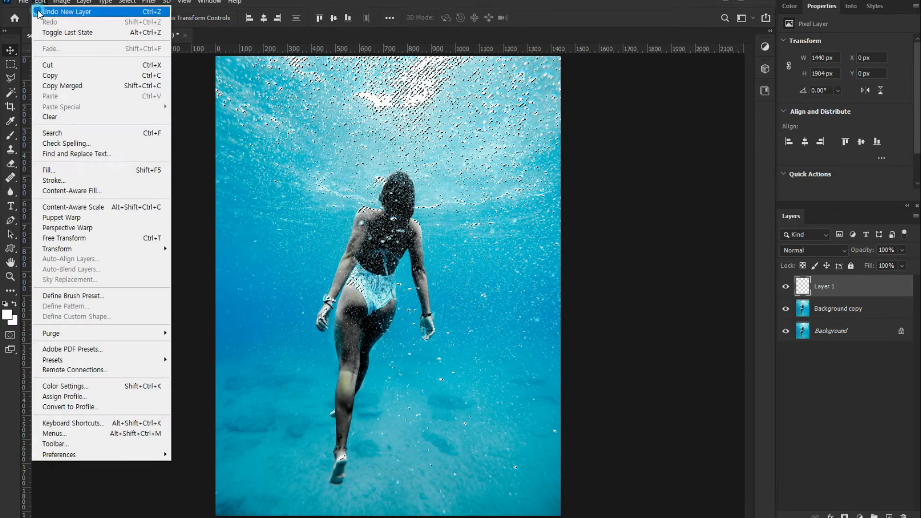
left_click(67, 169)
left_click(374, 100)
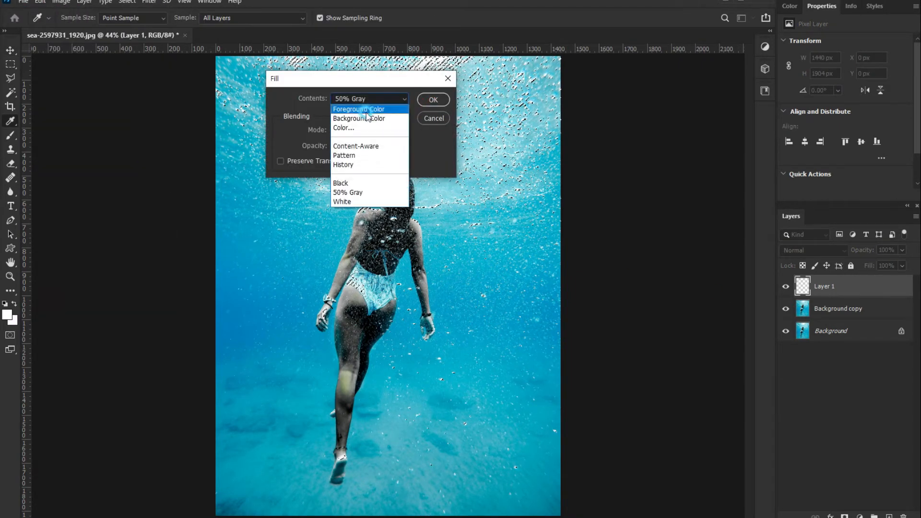
left_click(363, 110)
left_click(431, 98)
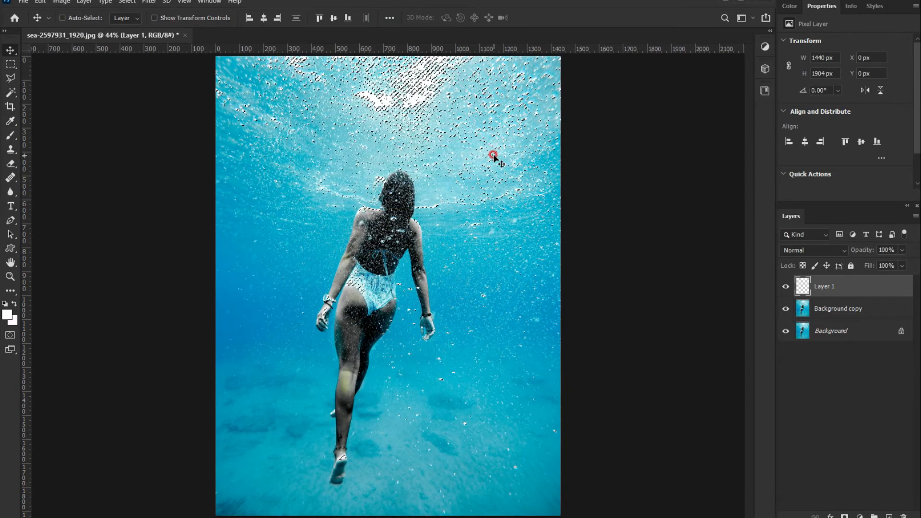
Step: Clear the selection, set the Background copy layer's blend mode to Multiply, and check the image with and without the white highlights layer
left_click(856, 311)
key("ctrl")
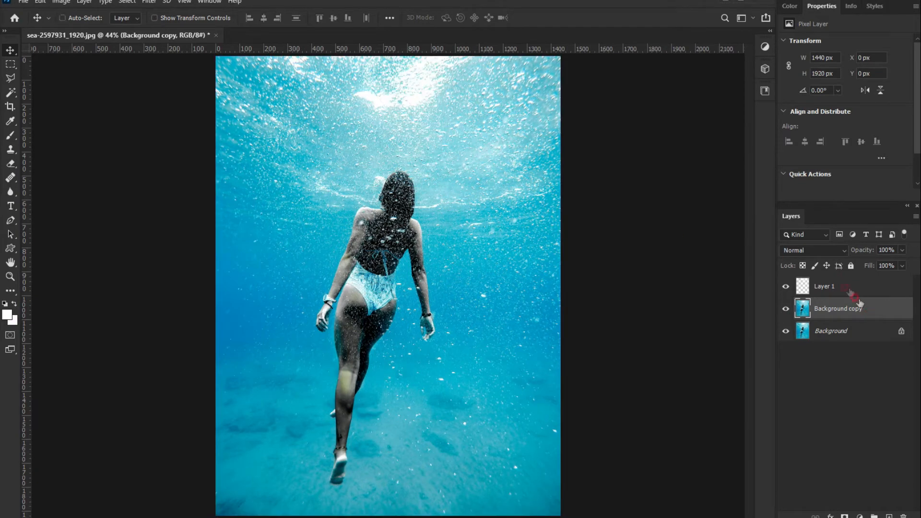
left_click(816, 254)
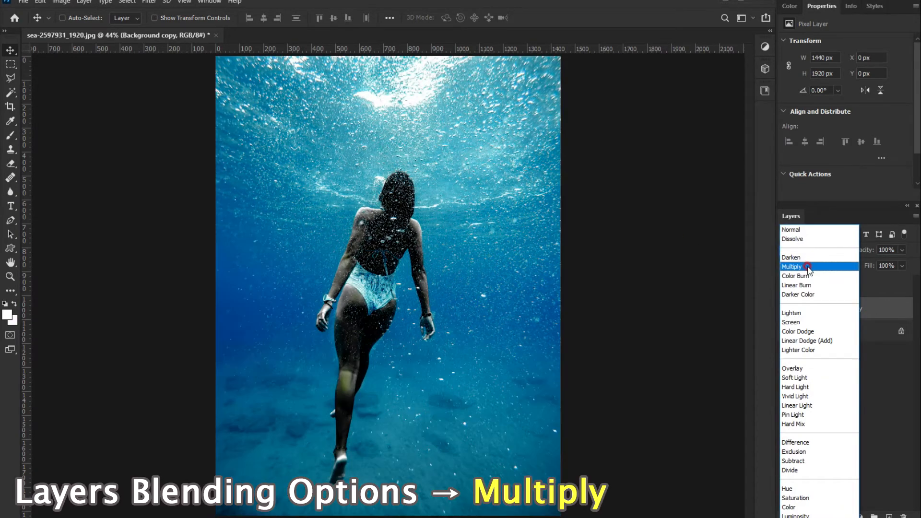
left_click(808, 267)
left_click(785, 286)
left_click(786, 286)
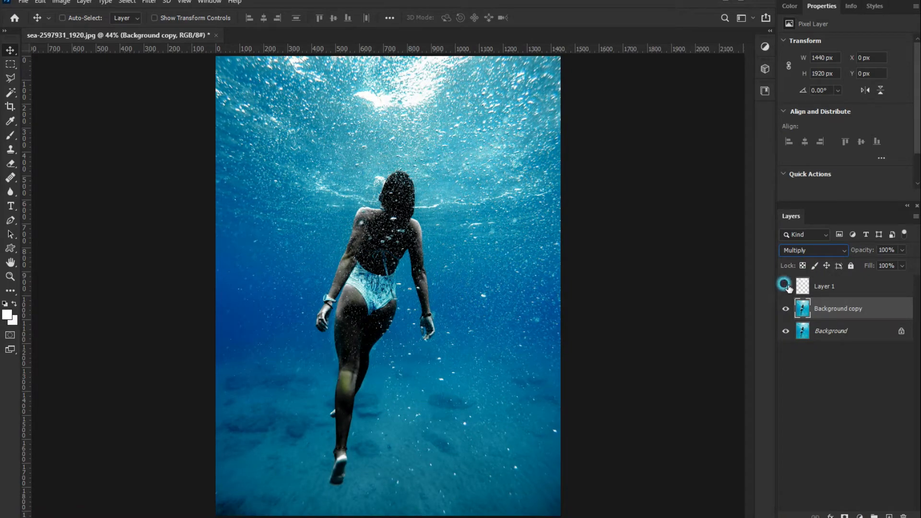
Step: Apply a Zoom Radial Blur of amount 100 in Draft quality, centred at the image's upper edge, to the white highlights layer
left_click(822, 288)
left_click(800, 286)
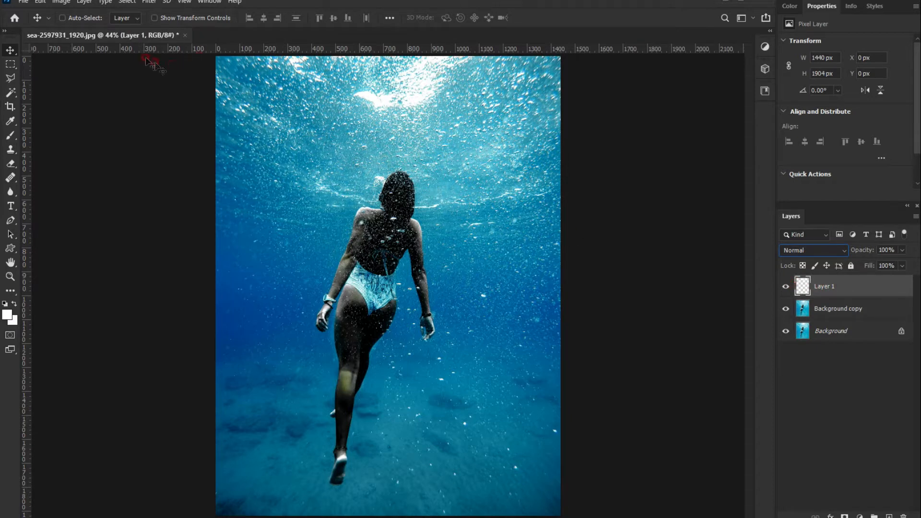
left_click(143, 4)
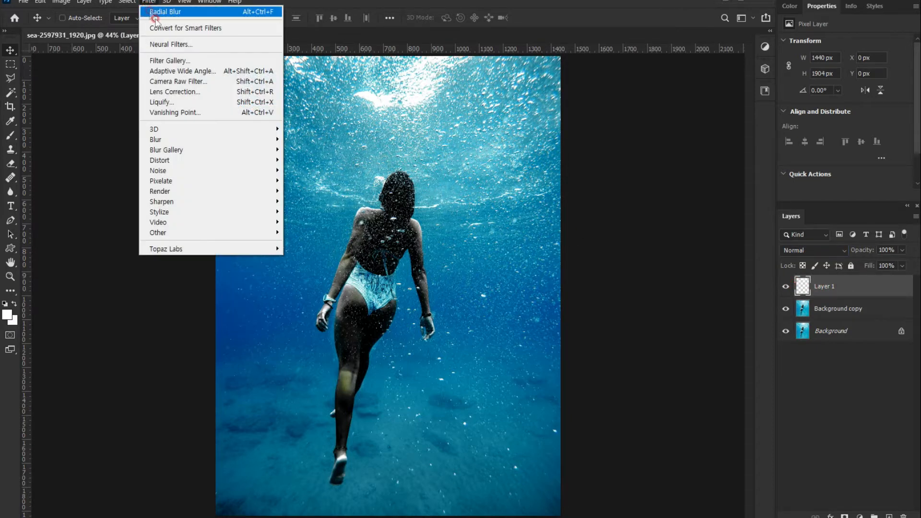
left_click(177, 142)
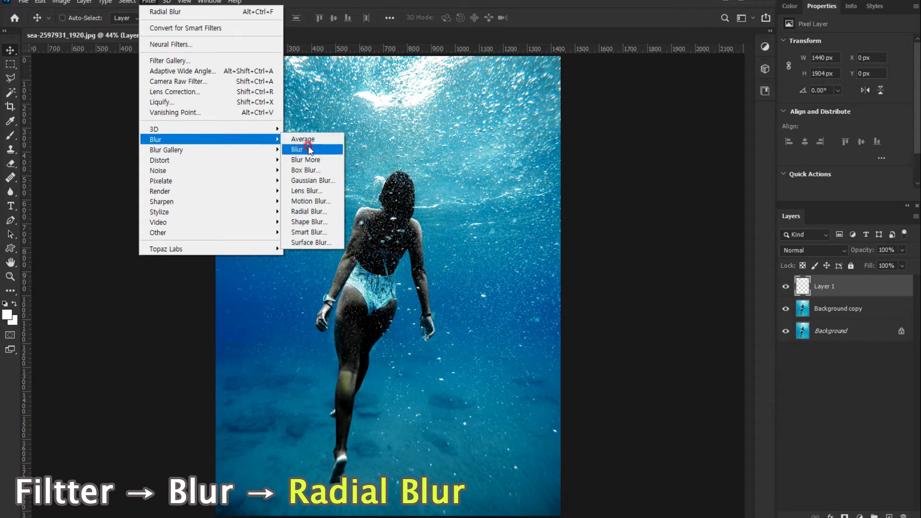
left_click(308, 212)
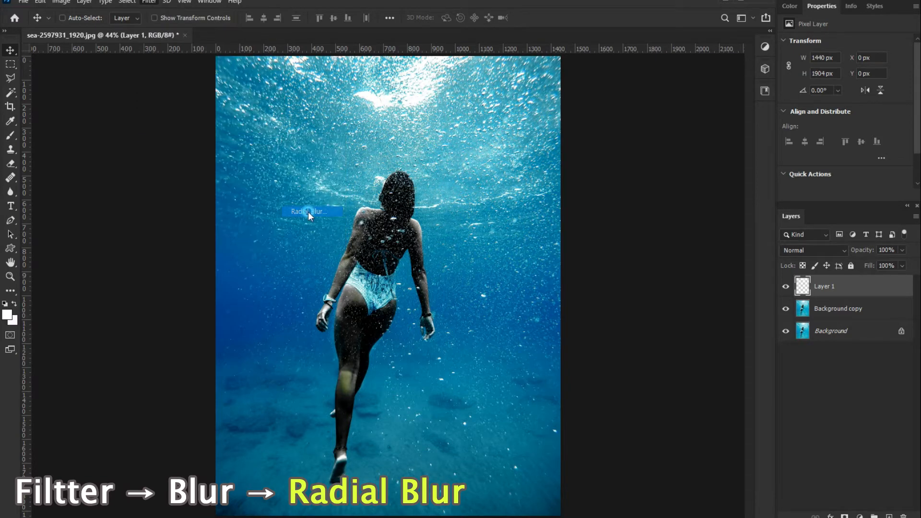
mouse_move(509, 184)
left_mouse_down()
mouse_move(468, 186)
mouse_move(527, 188)
left_mouse_up()
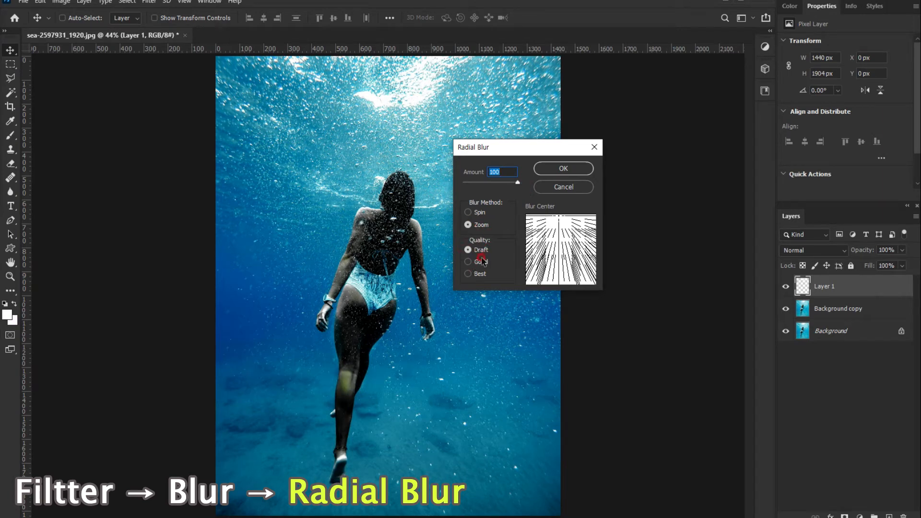
left_click(564, 170)
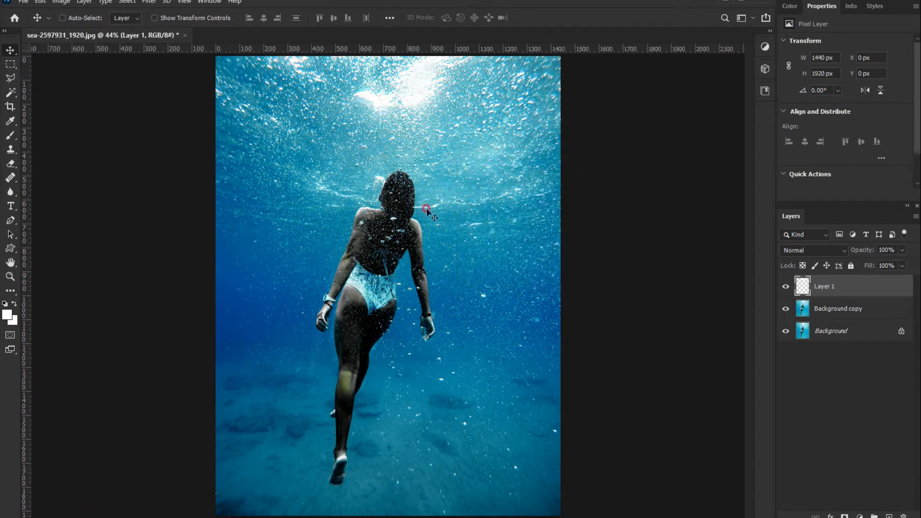
Step: Compare the image with and without the blurred highlights layer, leaving that layer visible
left_click(785, 287)
left_click(785, 287)
left_click(785, 287)
left_click(786, 286)
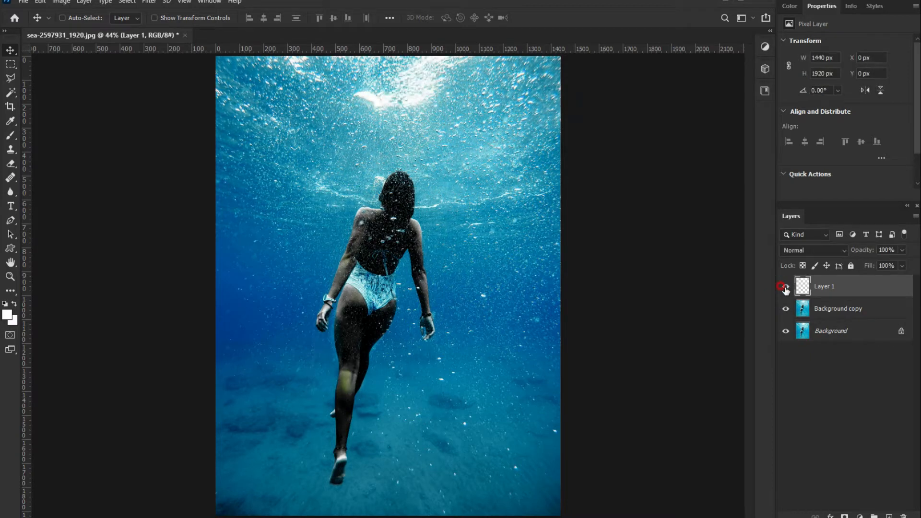
left_click(785, 286)
left_click(785, 287)
left_click(785, 286)
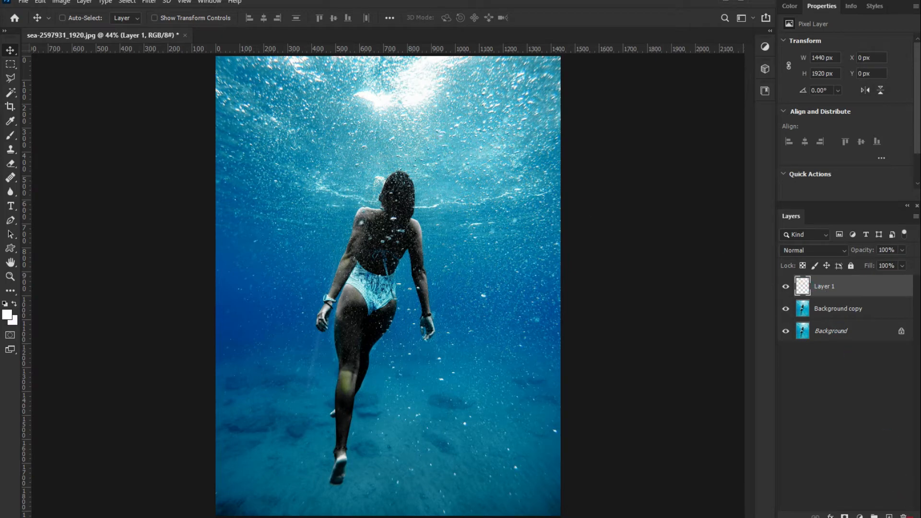
Step: On a new layer, paint short white strokes with a soft 40 px brush, radiating from the bright surface light around the swimmer
left_click(889, 516)
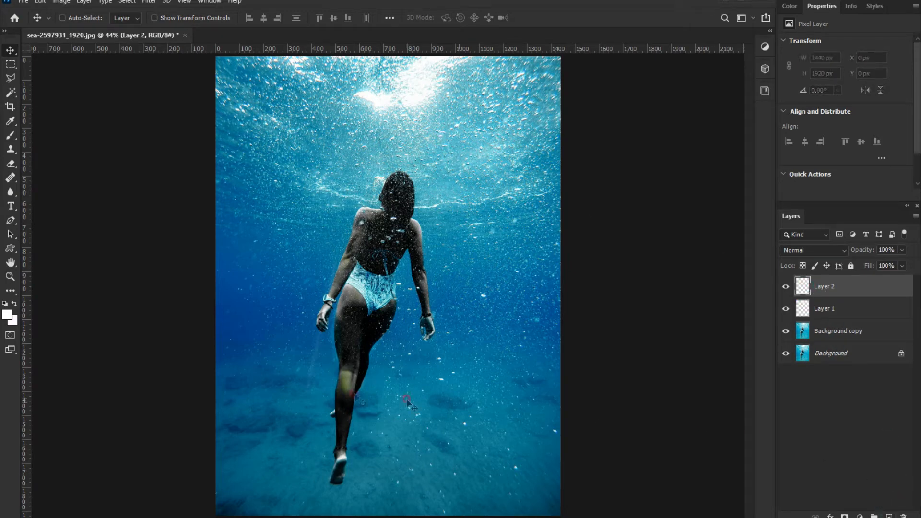
left_click(10, 139)
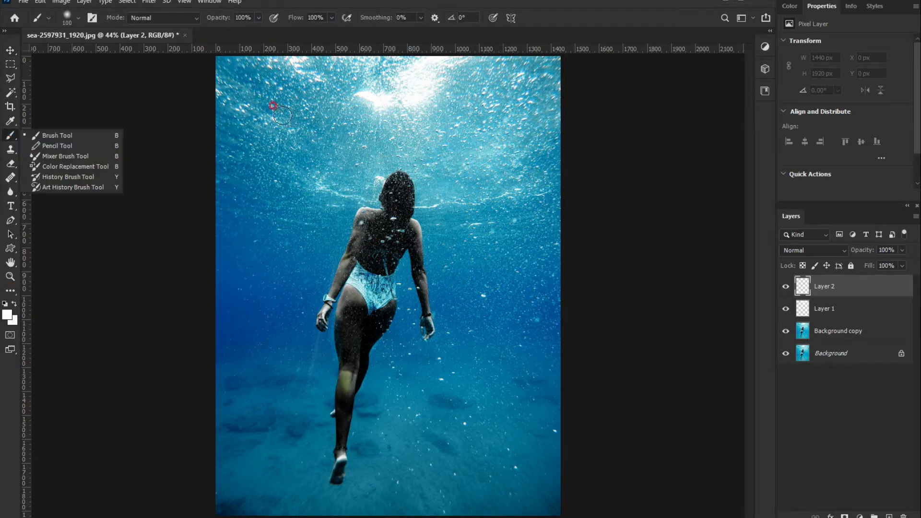
key("bracketleft")
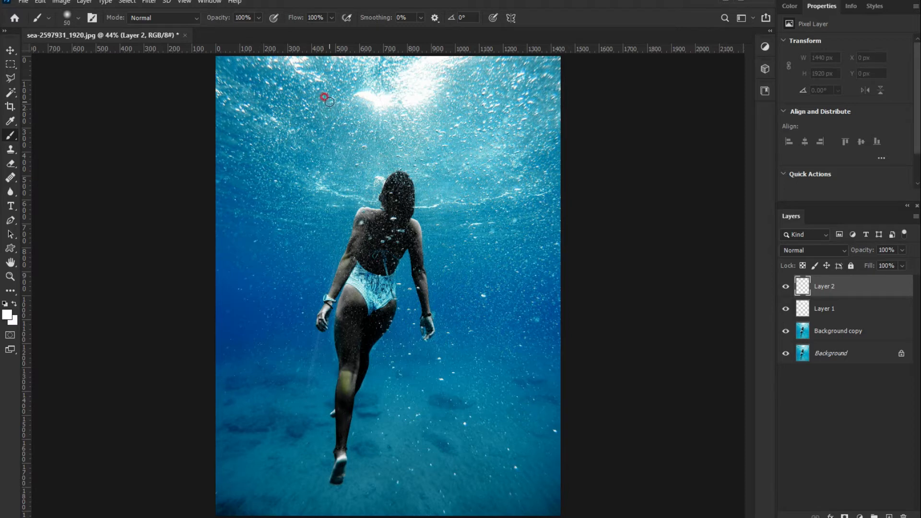
left_click(316, 111)
left_click_drag(326, 106, 278, 143)
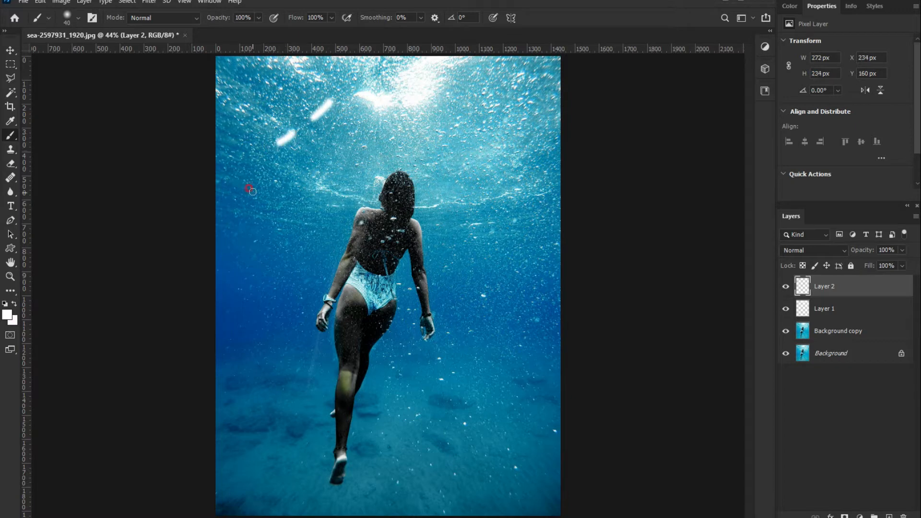
left_click_drag(256, 173, 249, 181)
left_click_drag(336, 134, 305, 170)
left_click_drag(278, 201, 264, 218)
left_click_drag(352, 147, 321, 206)
left_click_drag(304, 239, 298, 252)
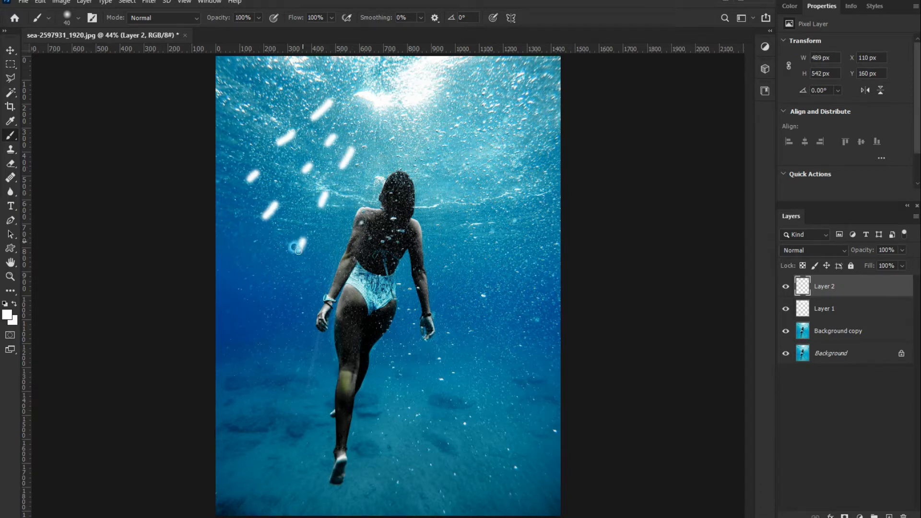
left_click(283, 281)
left_click_drag(437, 151, 445, 167)
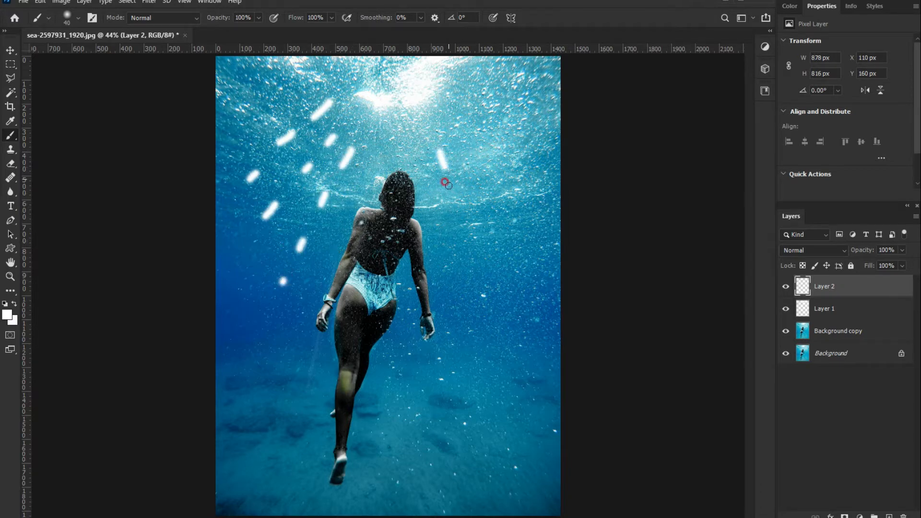
left_click_drag(463, 242, 472, 256)
left_click_drag(478, 289, 487, 306)
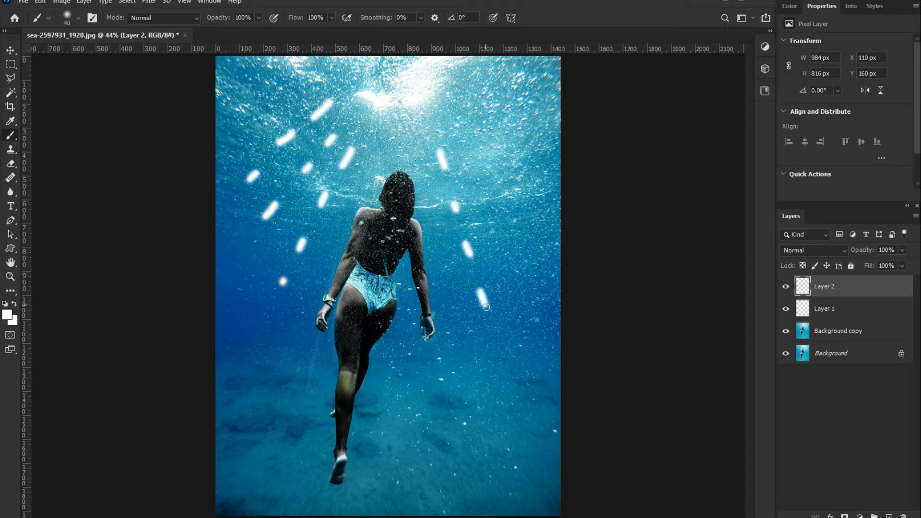
left_click_drag(495, 143, 524, 198)
left_click_drag(540, 231, 554, 246)
left_click_drag(504, 94, 545, 136)
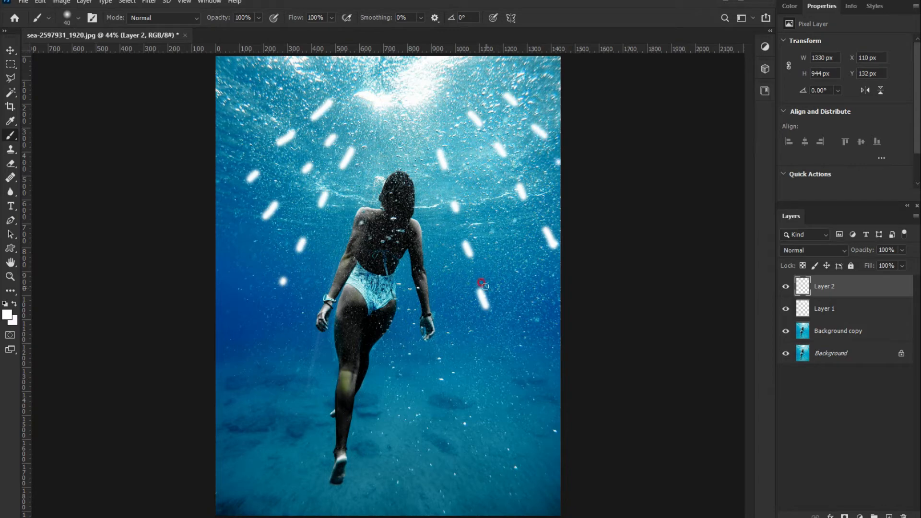
left_click_drag(430, 214, 436, 226)
left_click_drag(442, 267, 448, 284)
left_click_drag(450, 334, 456, 350)
left_click_drag(420, 392, 424, 404)
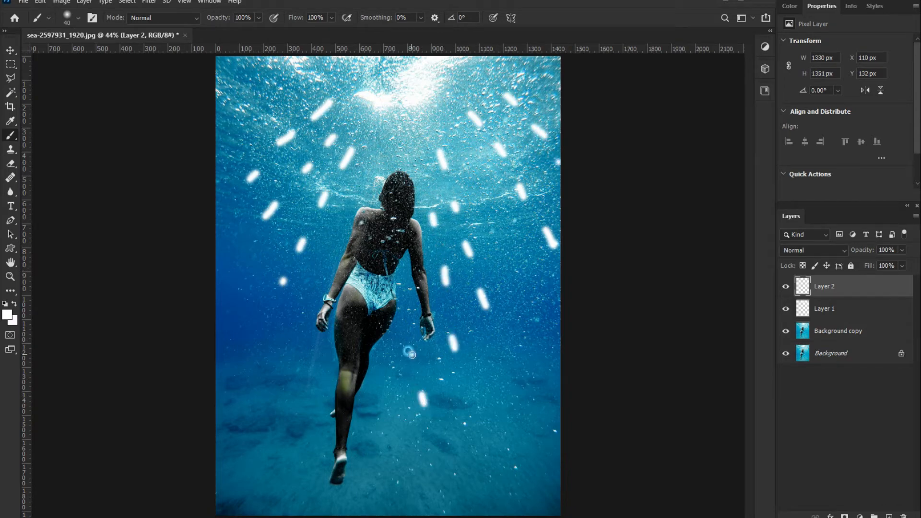
left_click_drag(245, 250, 232, 262)
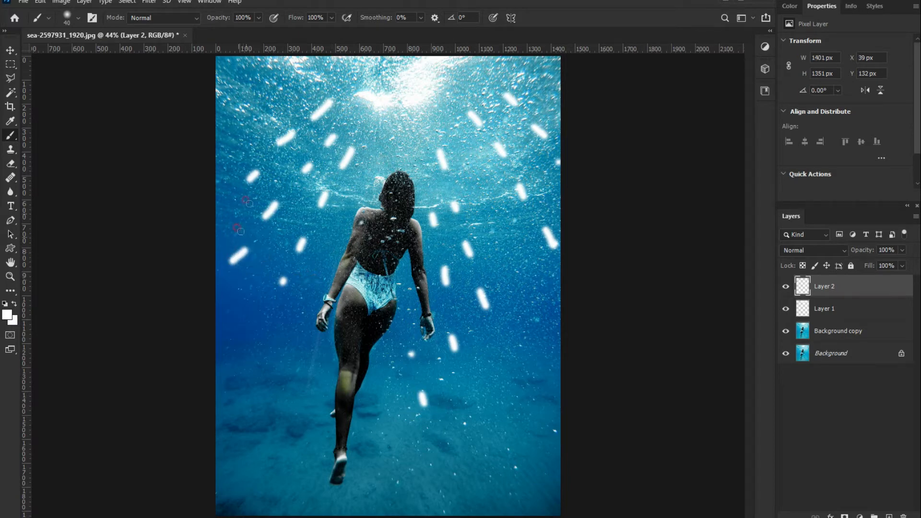
mouse_move(274, 95)
left_mouse_down()
mouse_move(220, 116)
mouse_move(218, 167)
mouse_move(249, 142)
left_mouse_up()
left_click(221, 168)
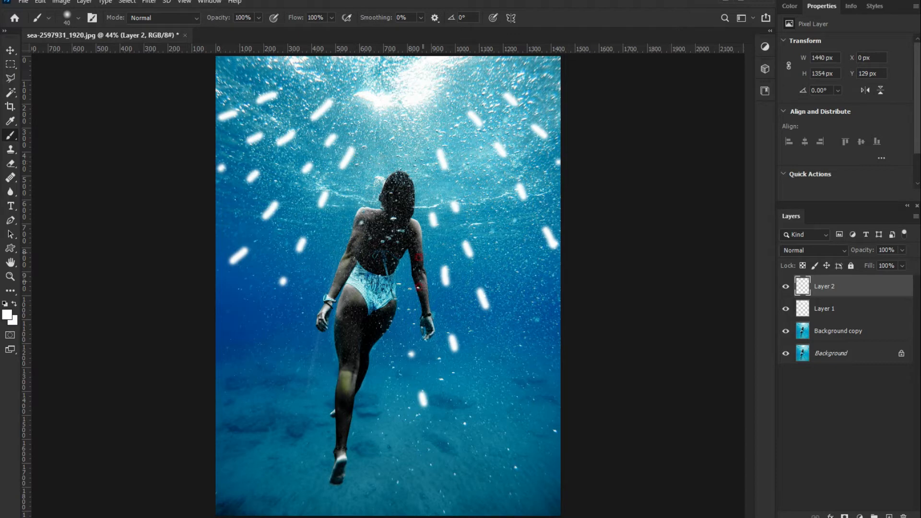
left_click_drag(500, 229, 509, 247)
left_click_drag(521, 290, 532, 319)
left_click(536, 356)
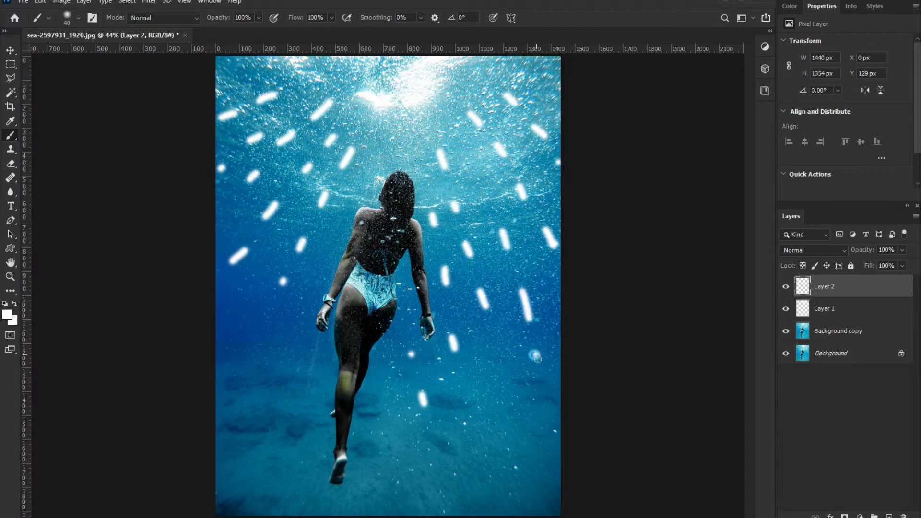
left_click(251, 292)
Step: Apply a Zoom Radial Blur of amount 100 in Draft quality to the painted white brush strokes on Layer 2
left_click(148, 2)
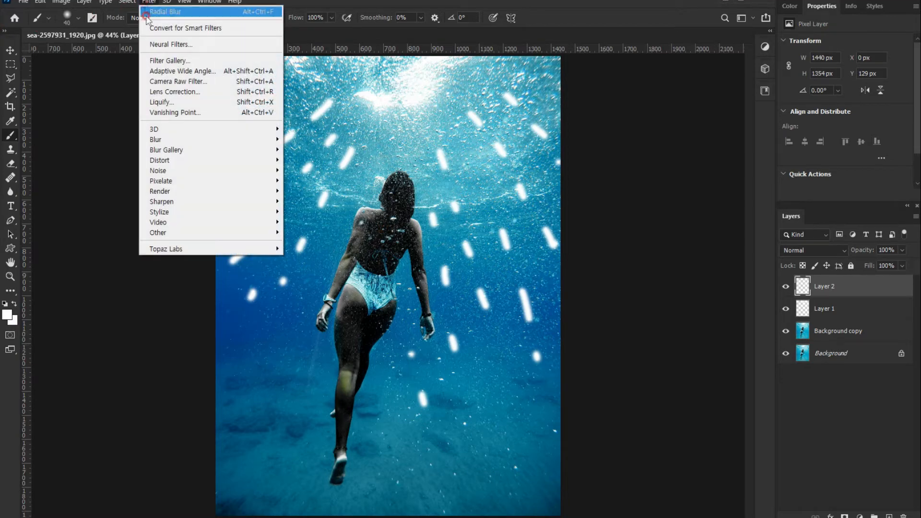
mouse_move(189, 140)
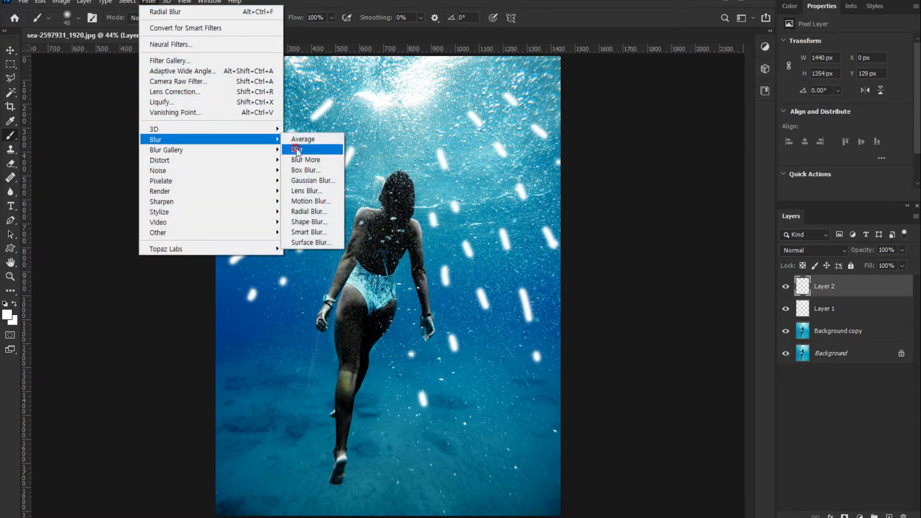
left_click(315, 211)
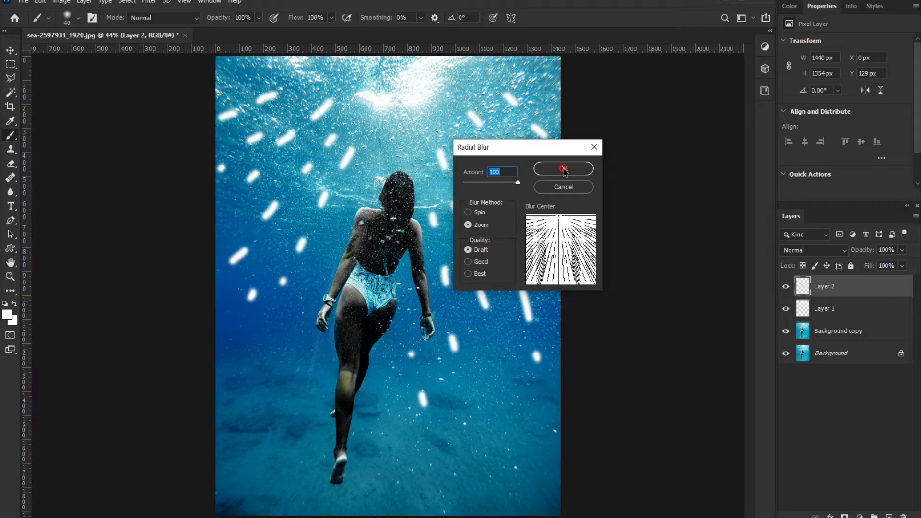
left_click(563, 168)
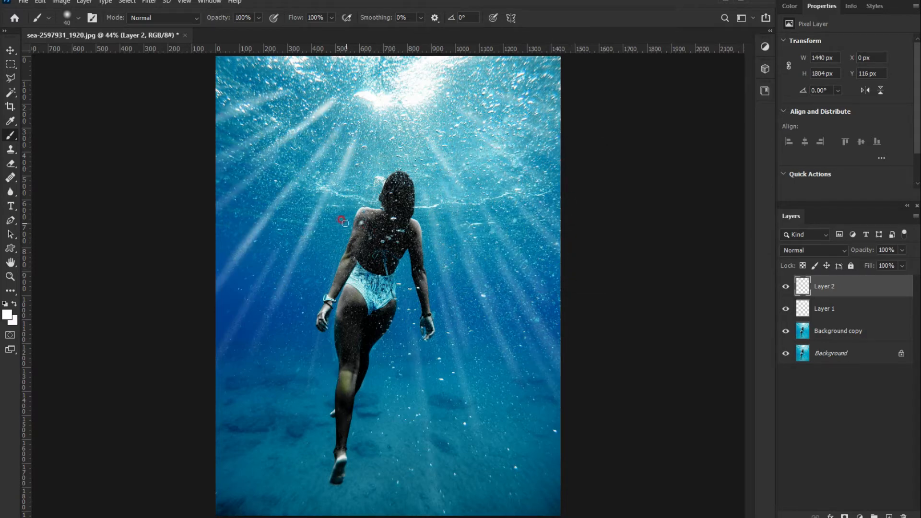
Step: Move the blurred brush-stroke rays on Layer 2 straight up by about 58 px, toward the surface light
left_click(10, 54)
left_click_drag(363, 157, 366, 142)
left_click(548, 221)
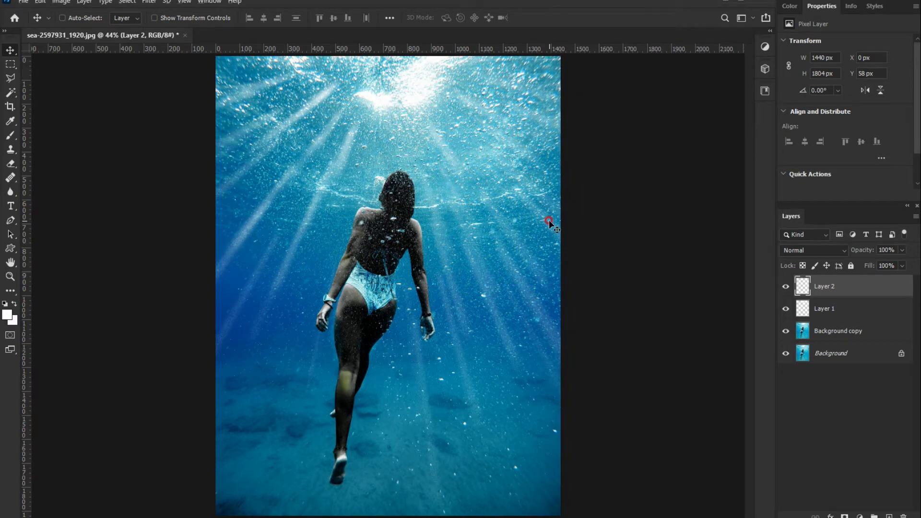
Step: Duplicate Layer 2 and offset the copied rays slightly to the left, rotated about 5.2° clockwise
left_click_drag(548, 221, 548, 221, "alt")
left_click_drag(549, 135, 531, 142)
key("ctrl+t")
left_click_drag(579, 76, 600, 72)
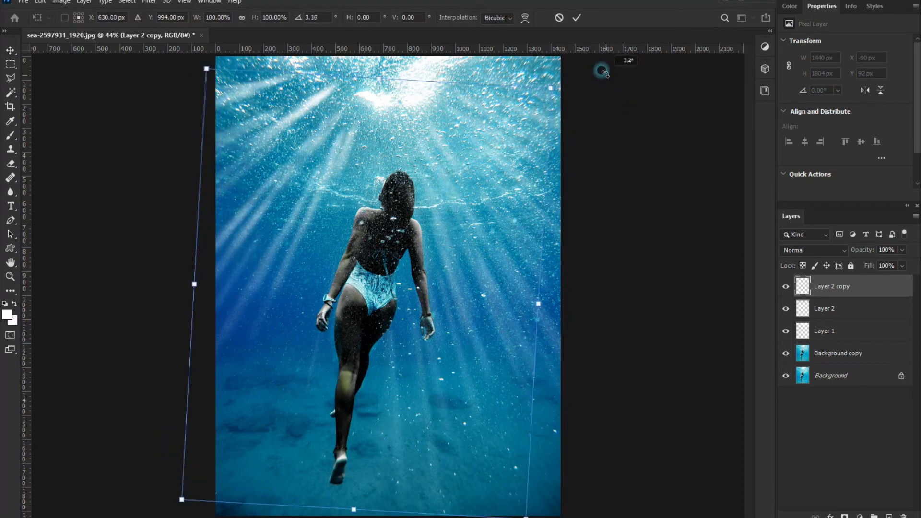
left_click_drag(540, 155, 537, 152)
left_click_drag(594, 88, 607, 81)
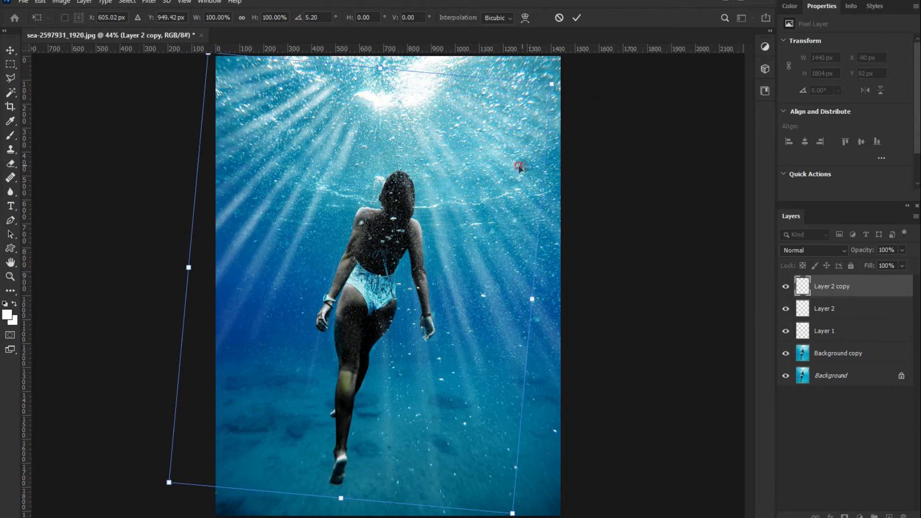
left_click(578, 18)
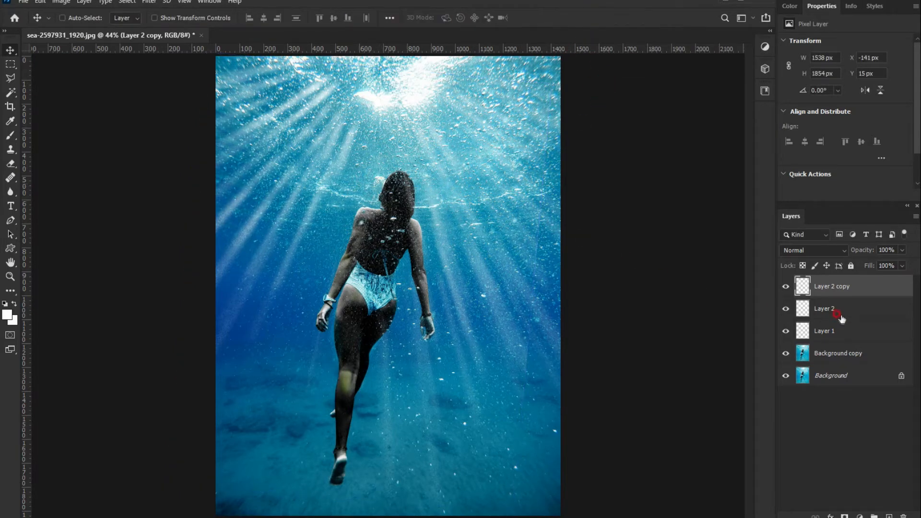
Step: Set the opacity of Layer 2 to 30%
left_click(837, 311)
left_click(884, 249)
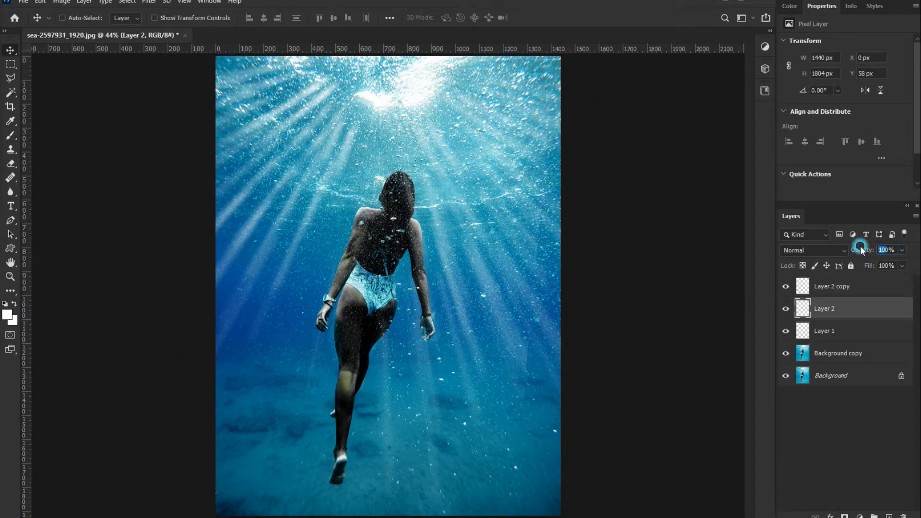
type("30")
key("Return")
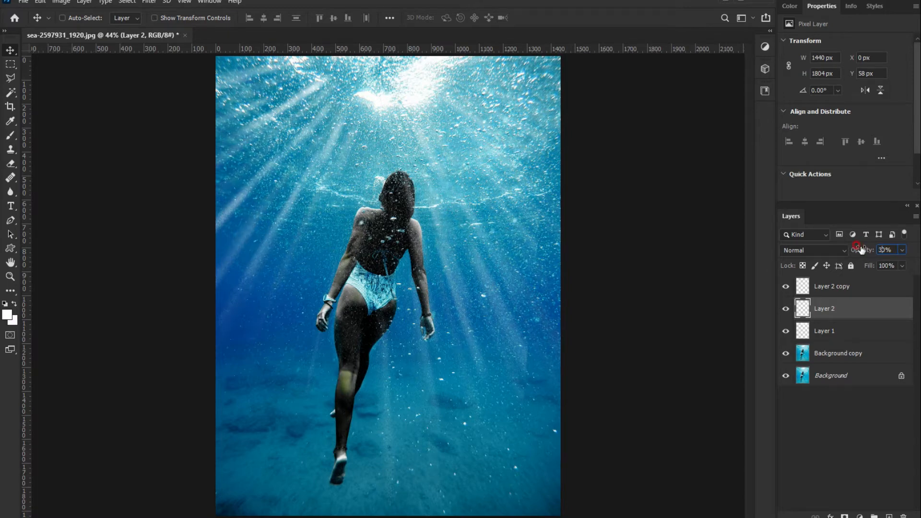
Step: Set the opacity of Layer 2 copy, the rotated rays, to 50%
left_click(849, 287)
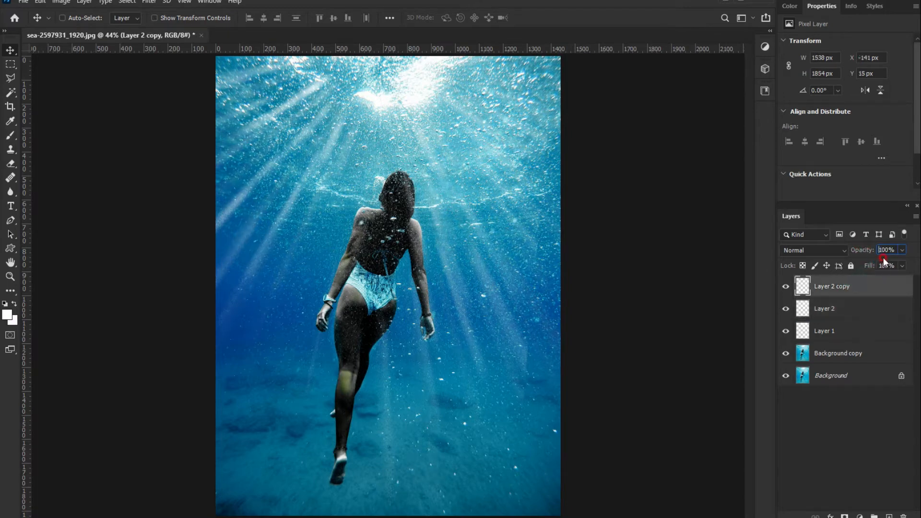
left_click_drag(885, 250, 874, 249)
type("50")
key("Return")
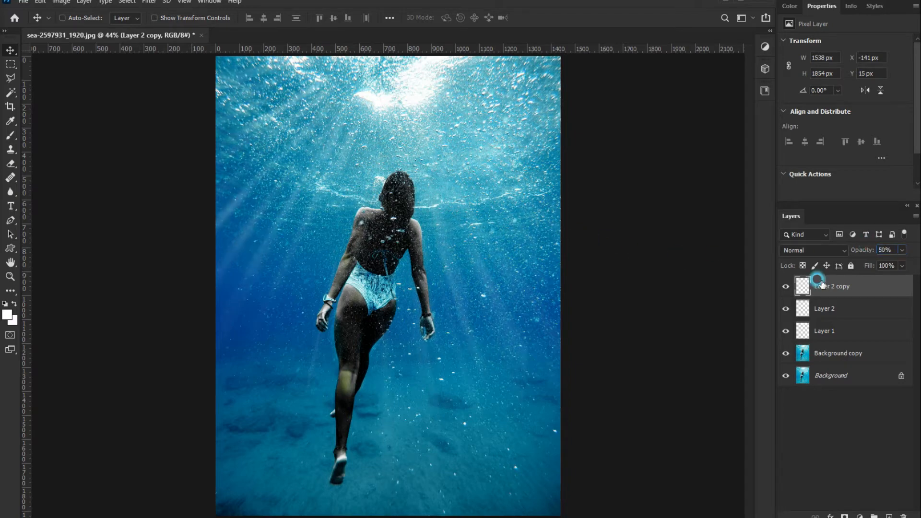
Step: Set the opacity of the original rays on Layer 2 to 50%
left_click(848, 307)
left_click_drag(883, 250, 871, 252)
type("50")
key("Return")
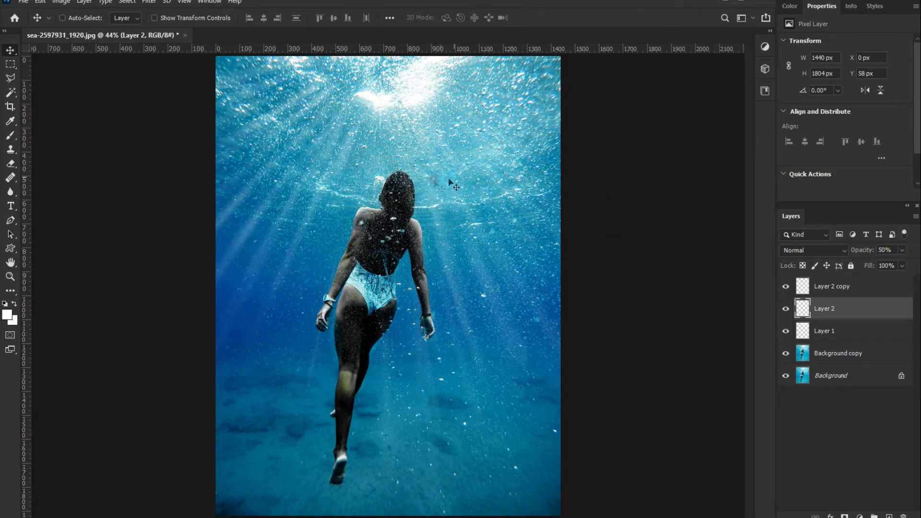
Step: Add a new layer above Layer 2 copy and fill it with black
left_click(852, 290)
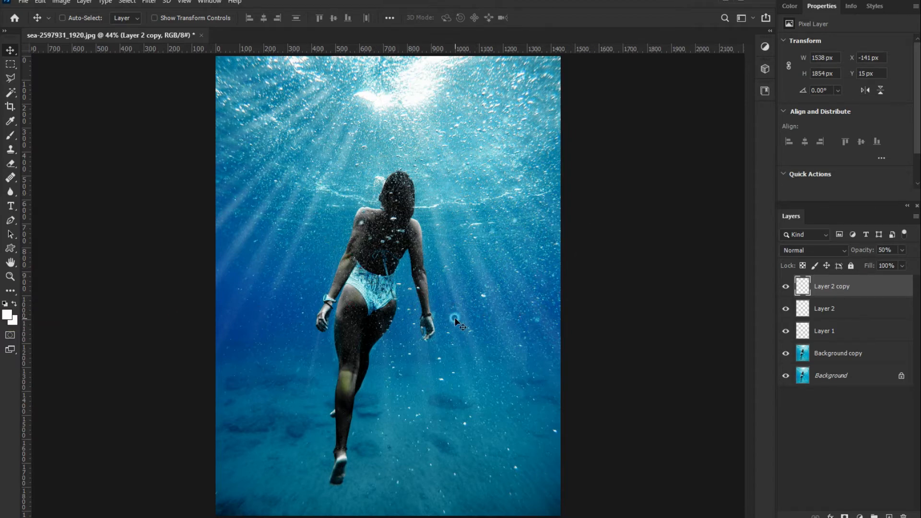
left_click(888, 515)
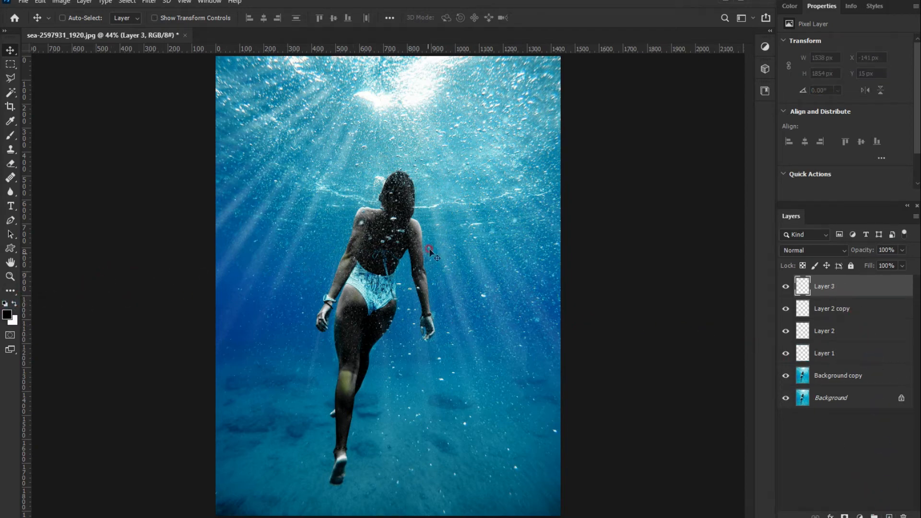
left_click(482, 178)
key("alt+BackSpace")
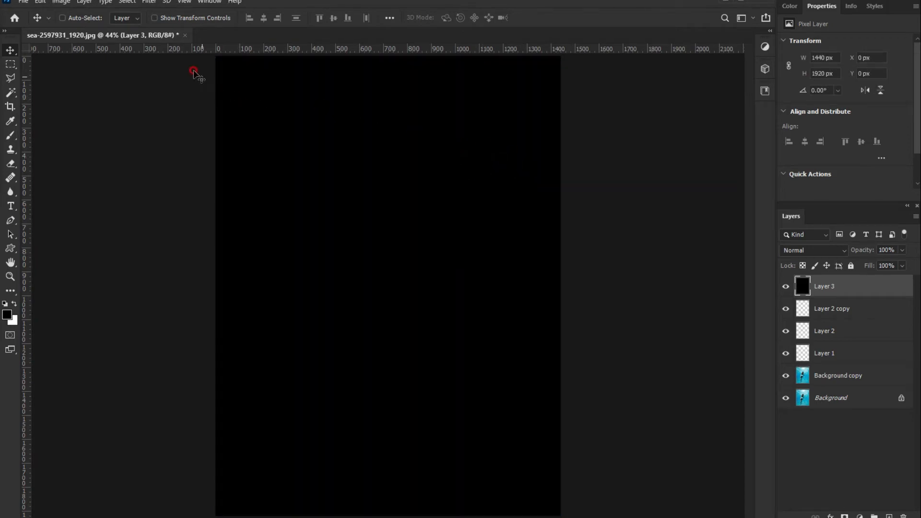
Step: Render a Lens Flare on the black layer, with its bright centre in the middle of the image's upper part
left_click(148, 2)
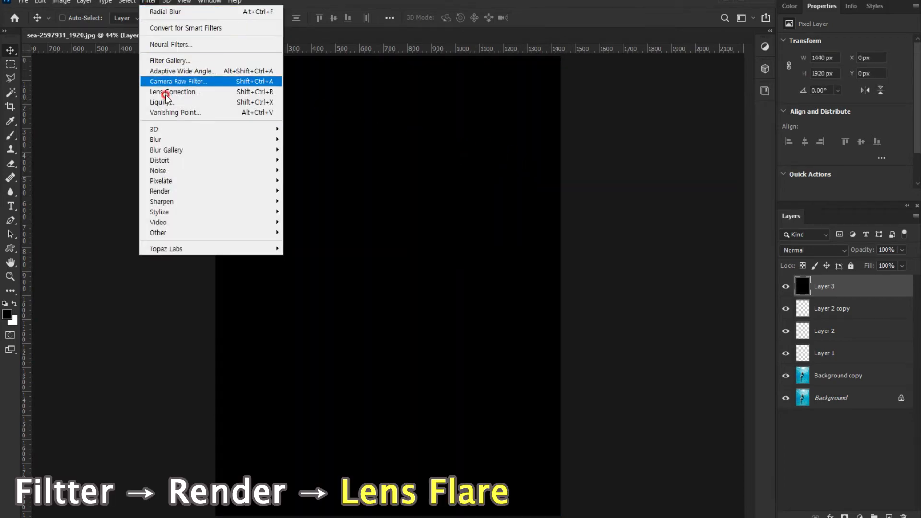
left_click(192, 191)
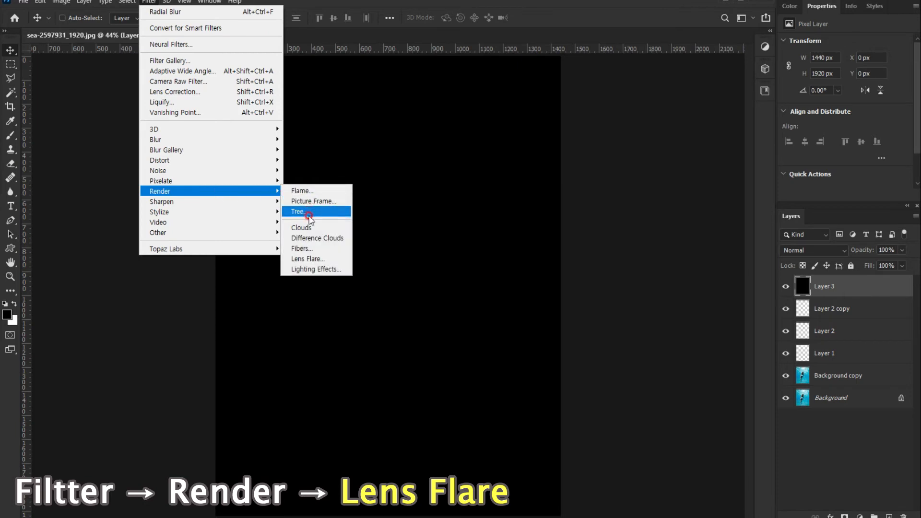
left_click(308, 259)
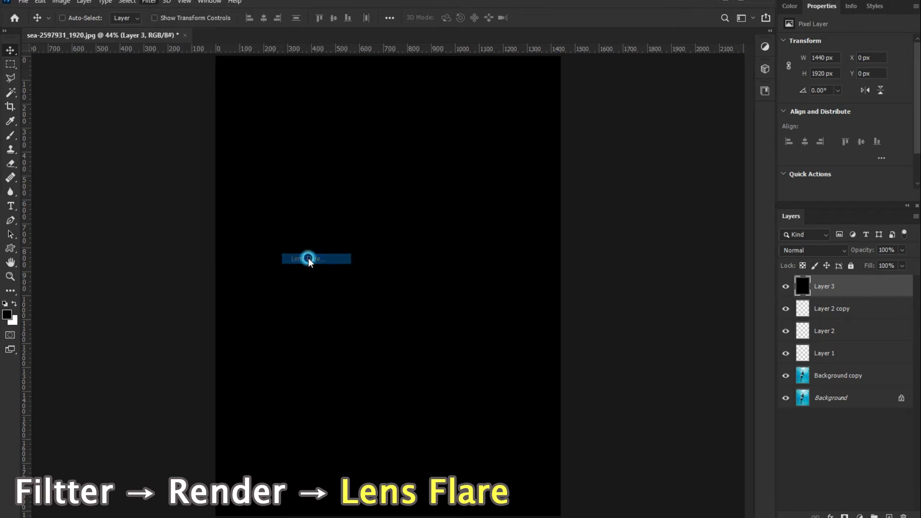
left_click(622, 154)
left_click_drag(622, 154, 606, 176)
left_click(719, 147)
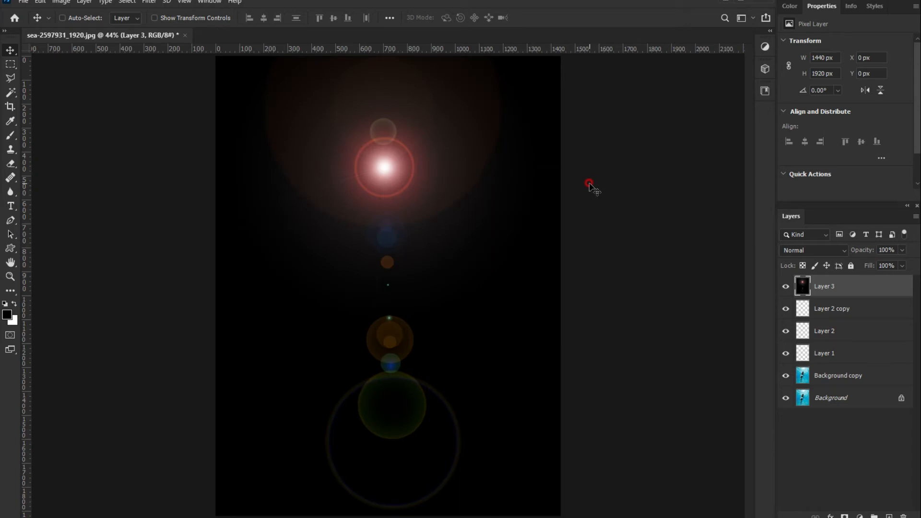
Step: Set the blend mode of the lens flare layer to Screen
left_click(810, 250)
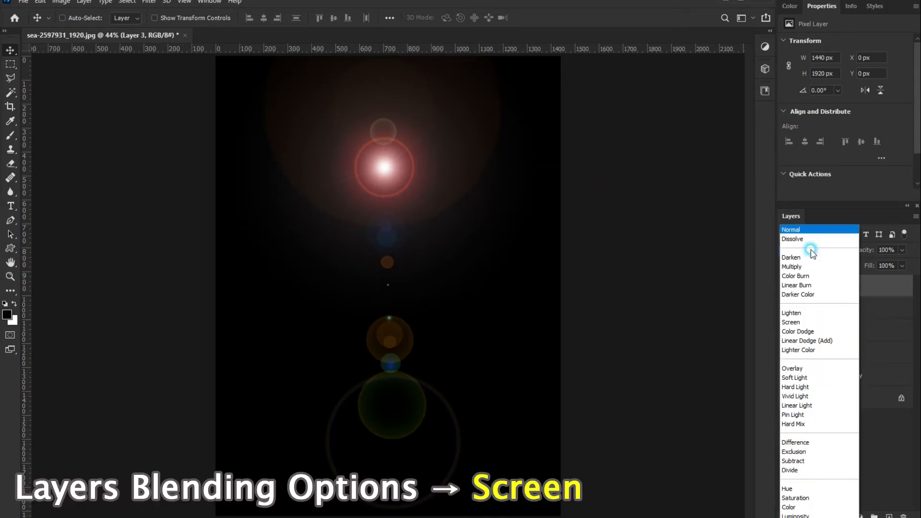
left_click(805, 321)
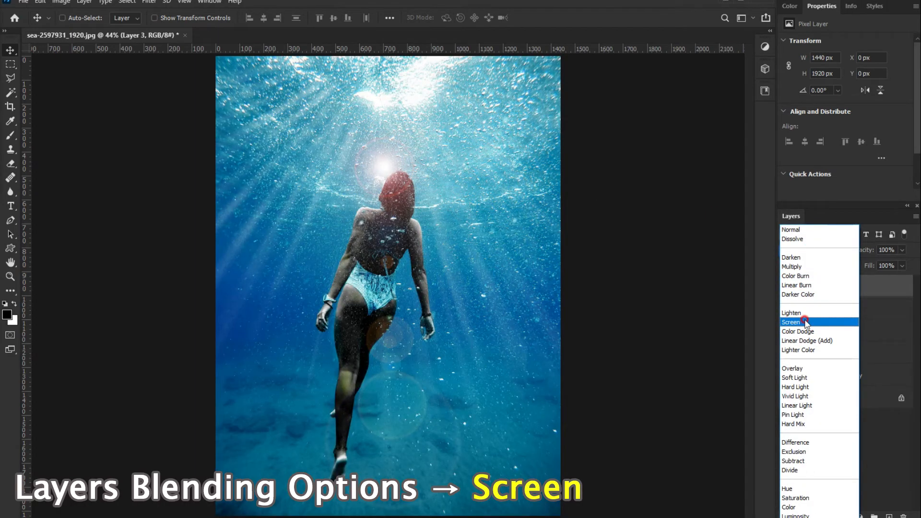
left_click(805, 321)
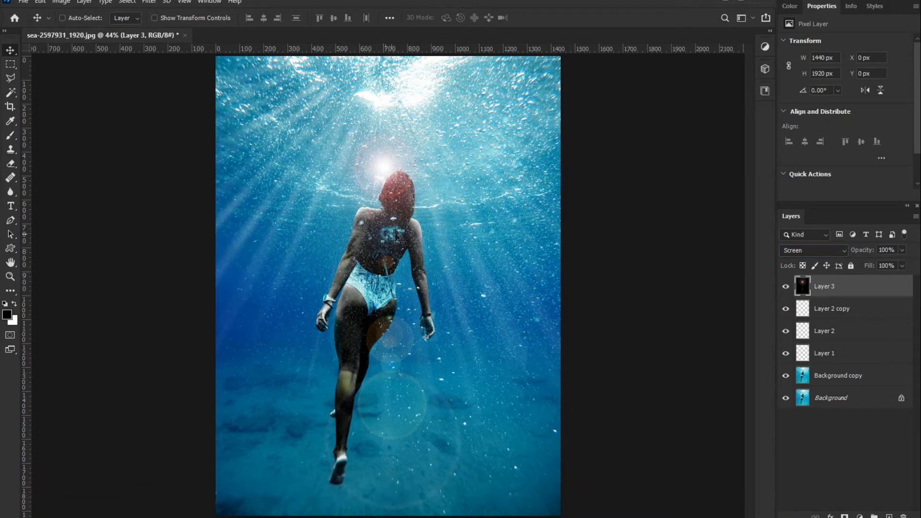
Step: Move the lens flare up onto the bright surface light and rotate it about 16° counter-clockwise
left_click_drag(394, 192, 394, 118)
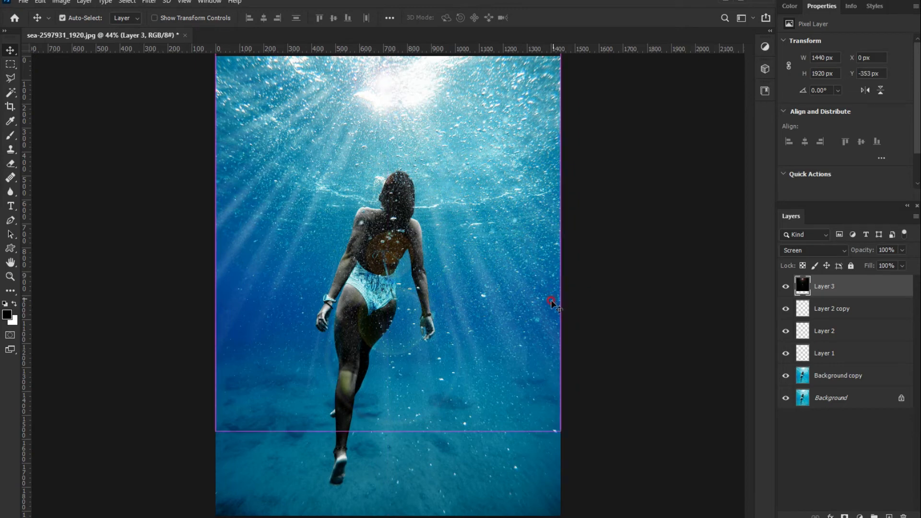
key("ctrl+t")
left_click_drag(600, 421, 652, 380)
left_click_drag(456, 217, 477, 223)
left_click_drag(663, 341, 672, 321)
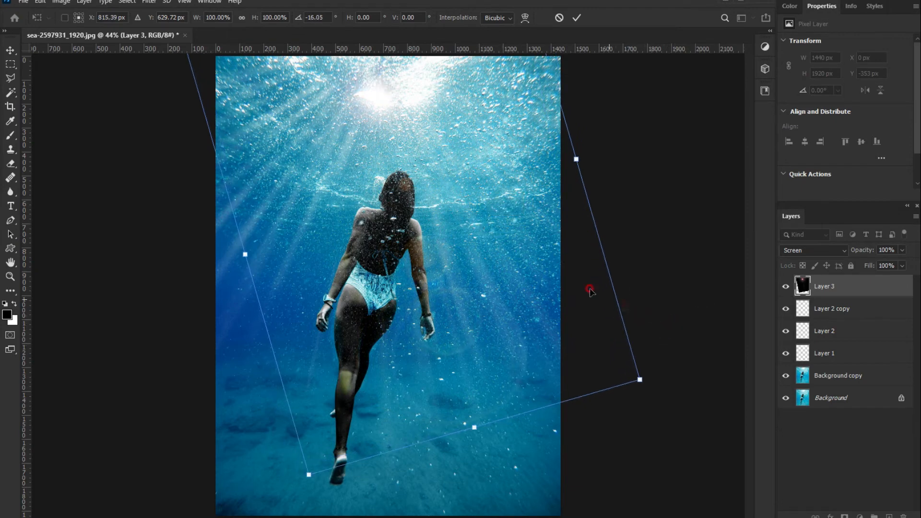
left_click_drag(474, 214, 486, 194)
left_click(576, 18)
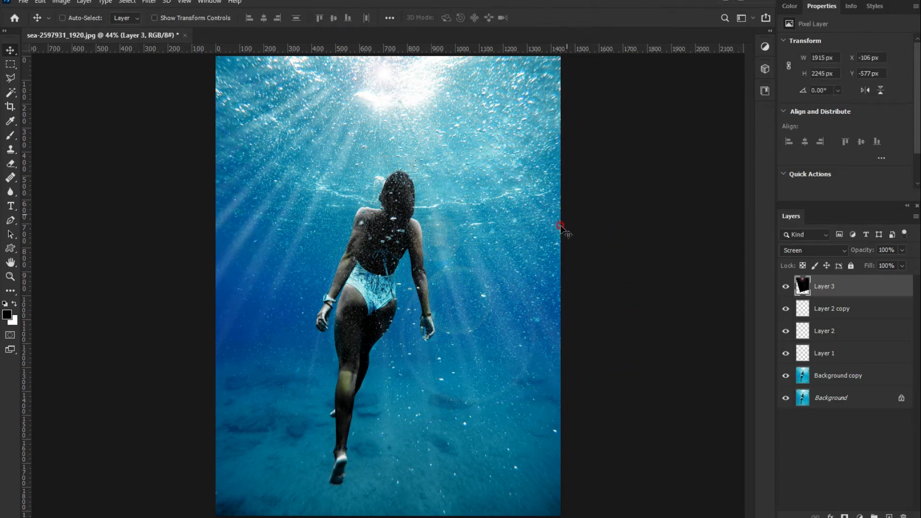
left_click_drag(503, 256, 504, 256)
Step: Add a Levels adjustment layer above Background copy and set its black input level to 25
left_click(822, 377)
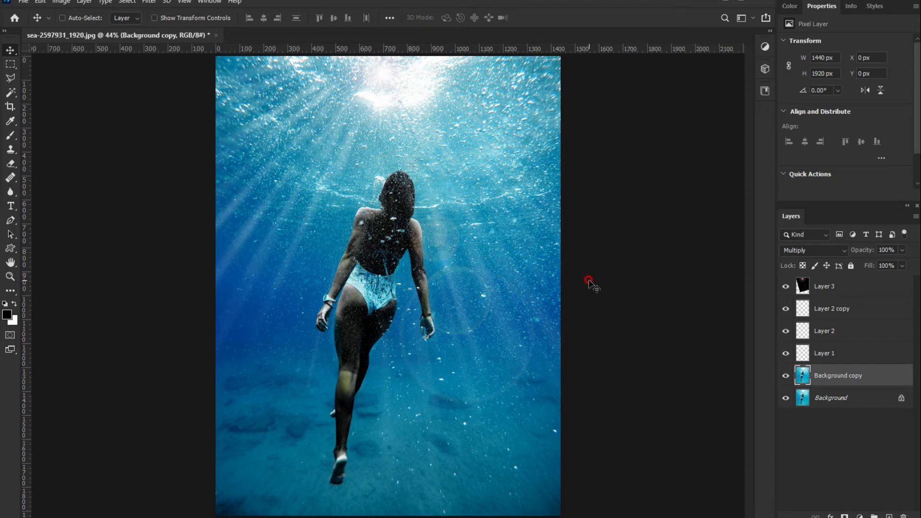
left_click(859, 515)
left_click(856, 368)
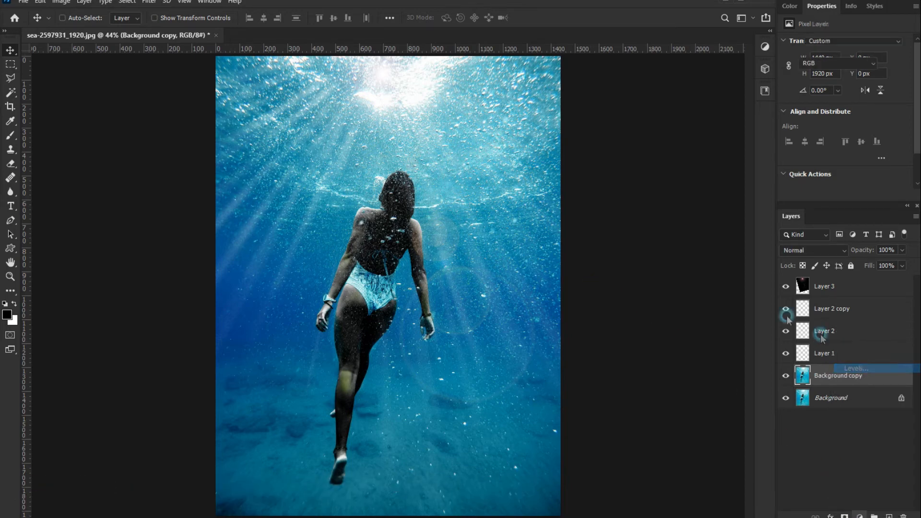
left_click_drag(800, 123, 810, 123)
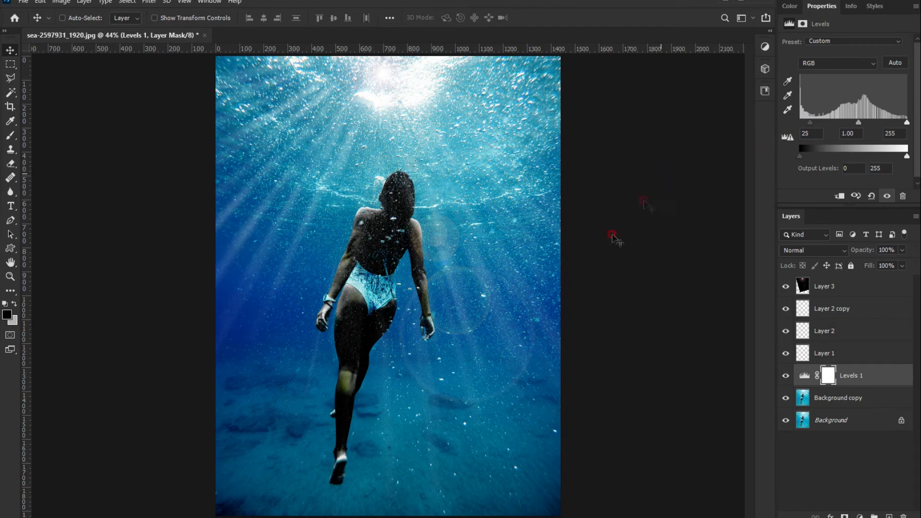
Step: Inspect the light rays, lens flare and darkened water around the swimmer up close
scroll(479, 285, "up", 2)
scroll(478, 286, "up", 3)
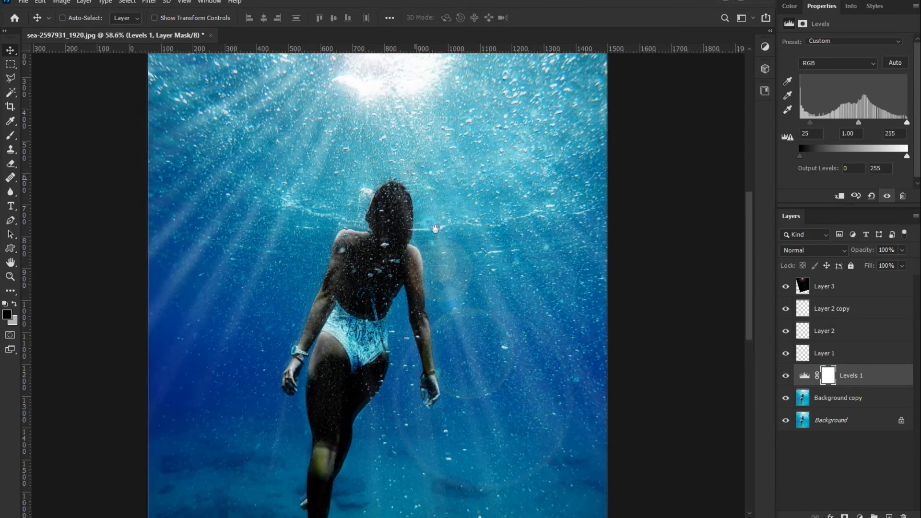
mouse_move(406, 155)
left_mouse_down()
mouse_move(397, 185)
mouse_move(398, 167)
left_mouse_up()
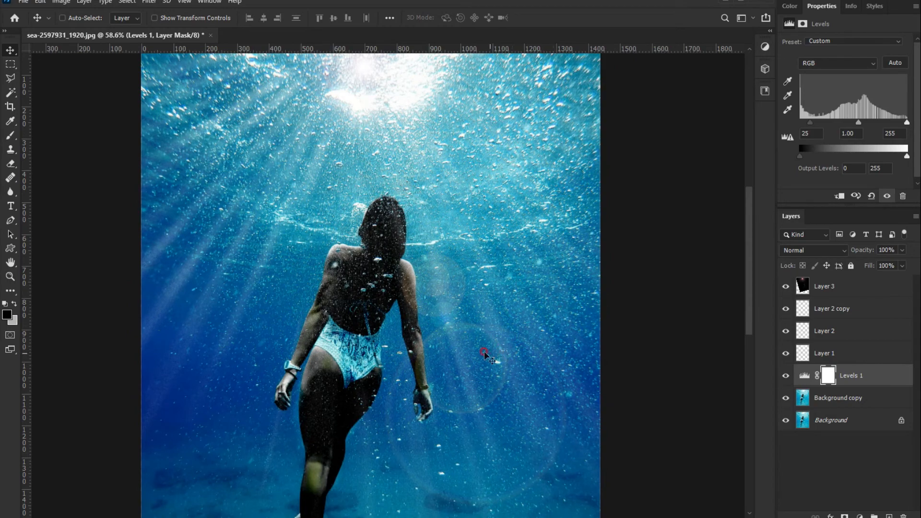
scroll(379, 292, "up", 1)
left_click_drag(387, 336, 384, 300)
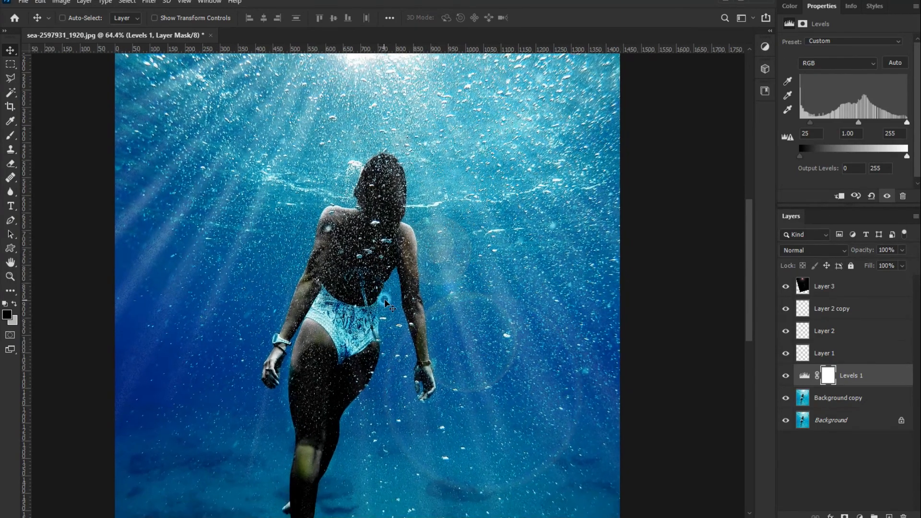
scroll(386, 302, "down", 1)
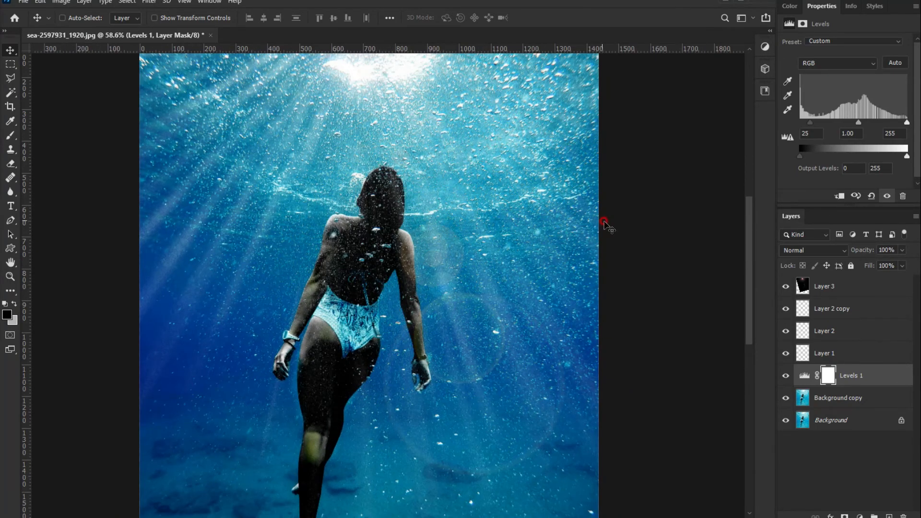